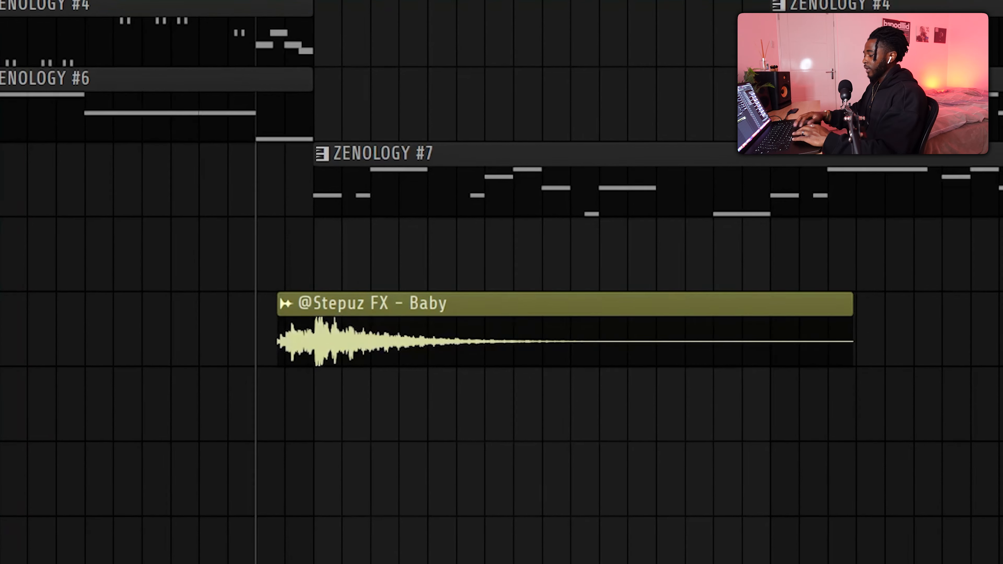
scroll(273, 386, up, 4)
scroll(352, 437, up, 2)
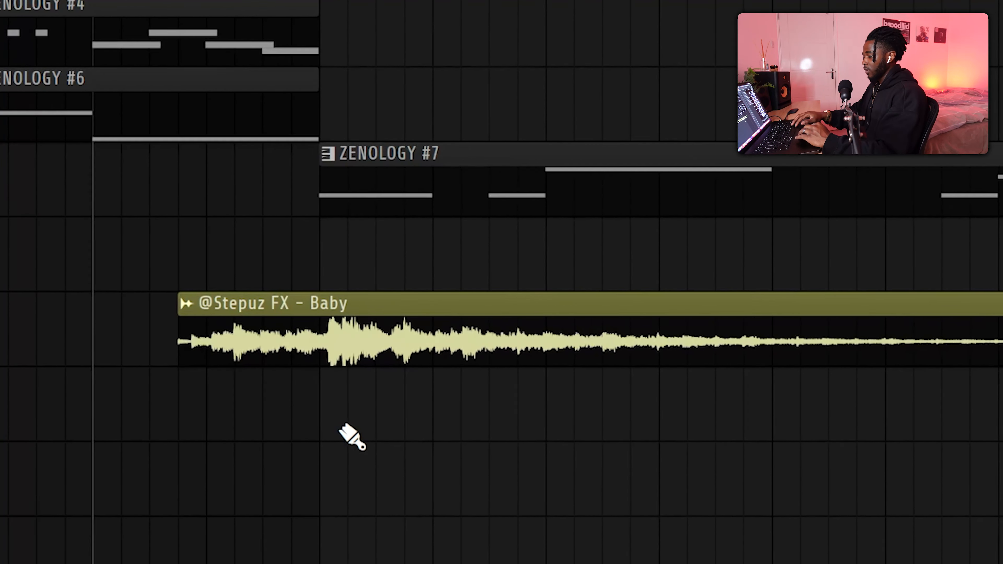
key(ctrl+a)
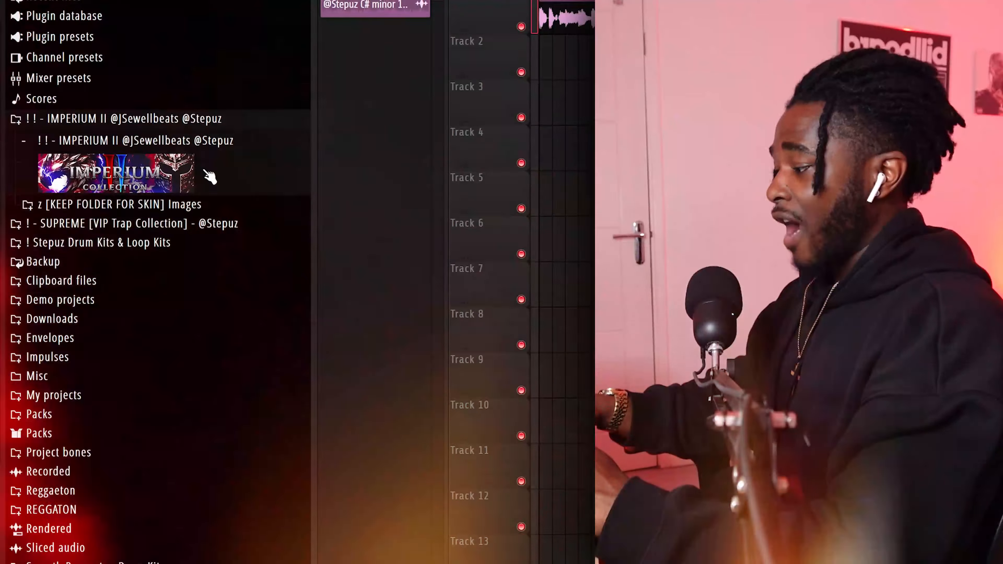
- Load the COMPTON kit's Master mixer preset onto the master track and its Melody Channel Preset onto the melody insert
click(206, 175)
scroll(189, 225, down, 3)
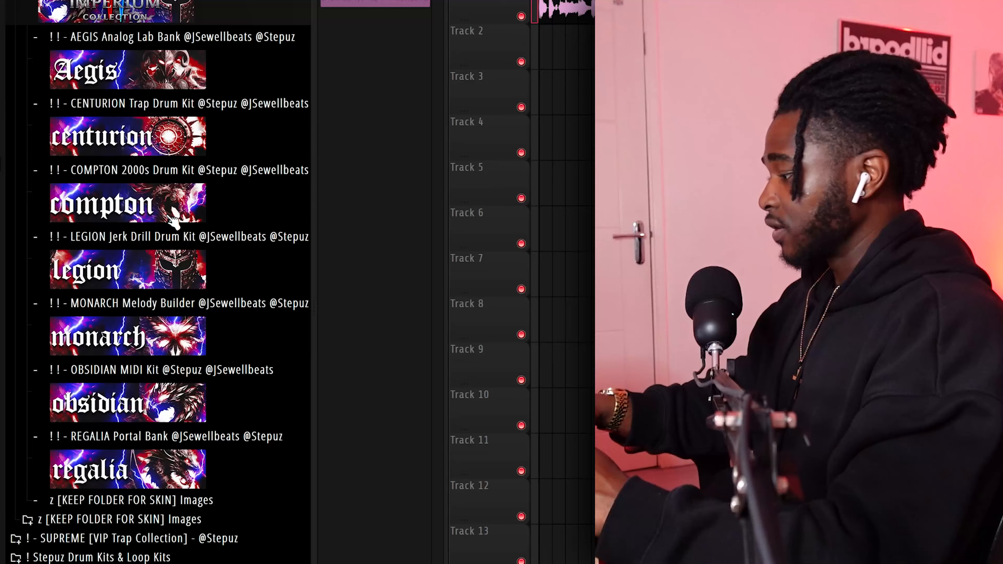
click(176, 203)
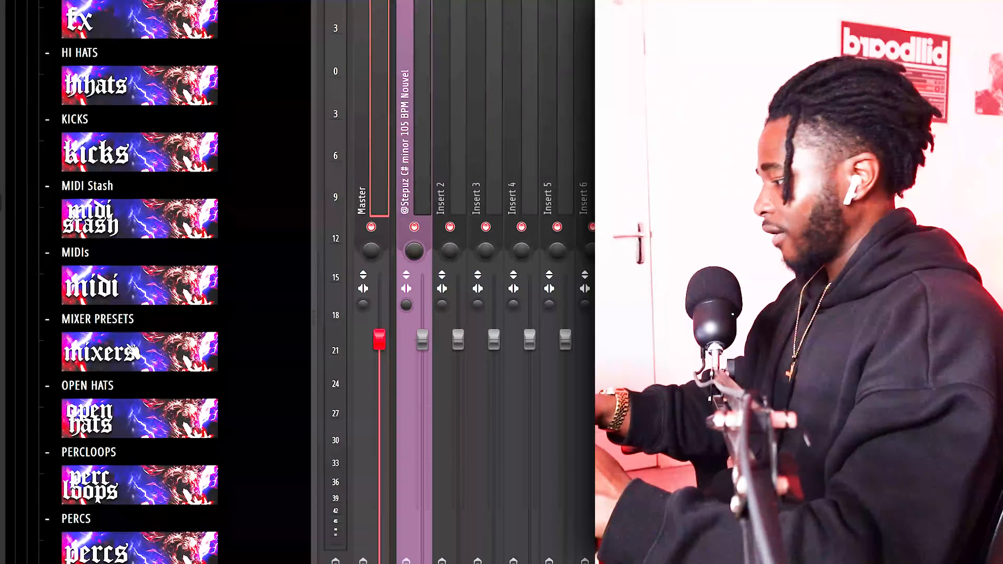
click(158, 342)
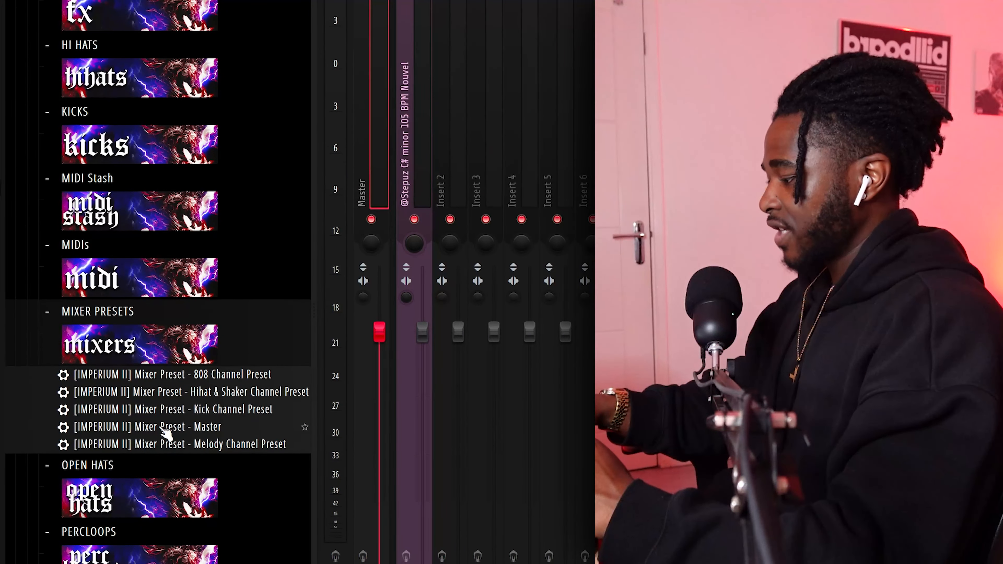
drag(172, 430, 375, 76)
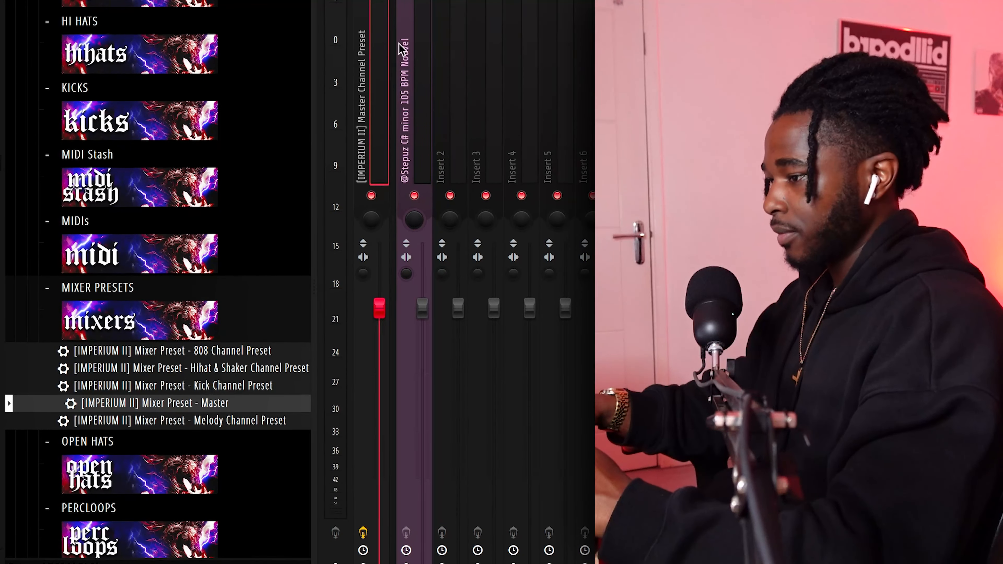
drag(197, 411, 420, 99)
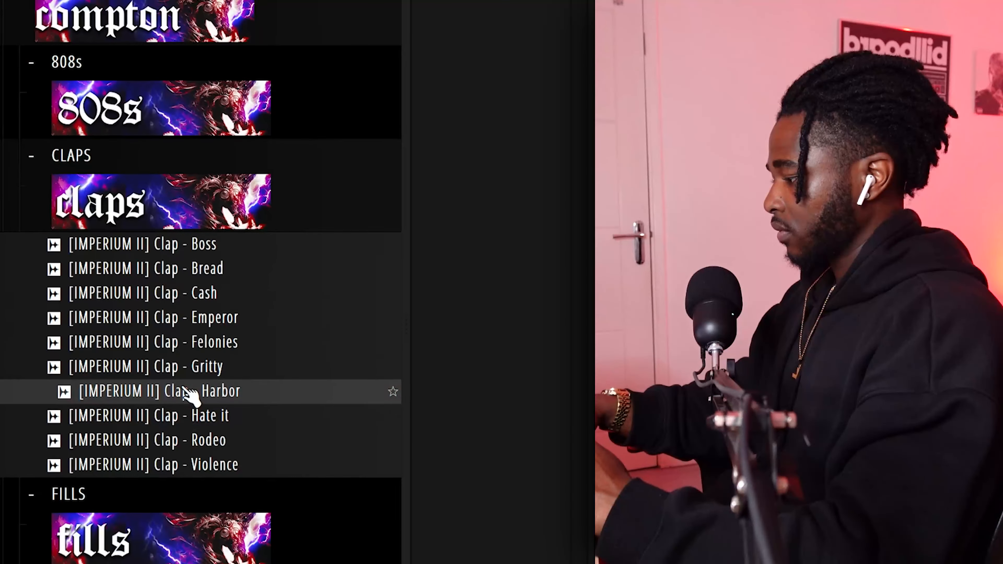
- Audition the COMPTON claps and place Clap - Emperor as C5 notes on beats 2 and 4 across the pattern
click(214, 427)
click(198, 295)
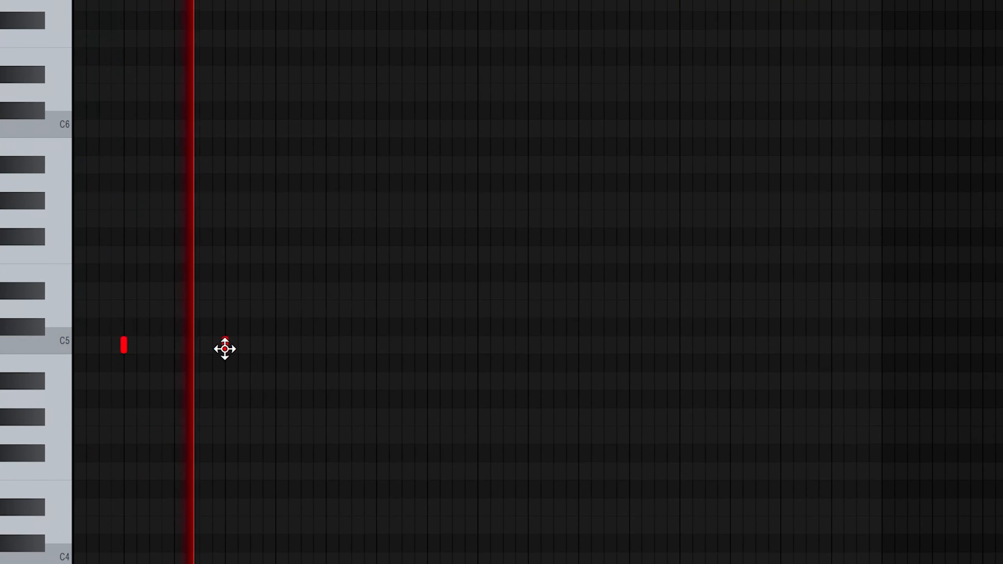
click(243, 345)
click(344, 345)
click(445, 346)
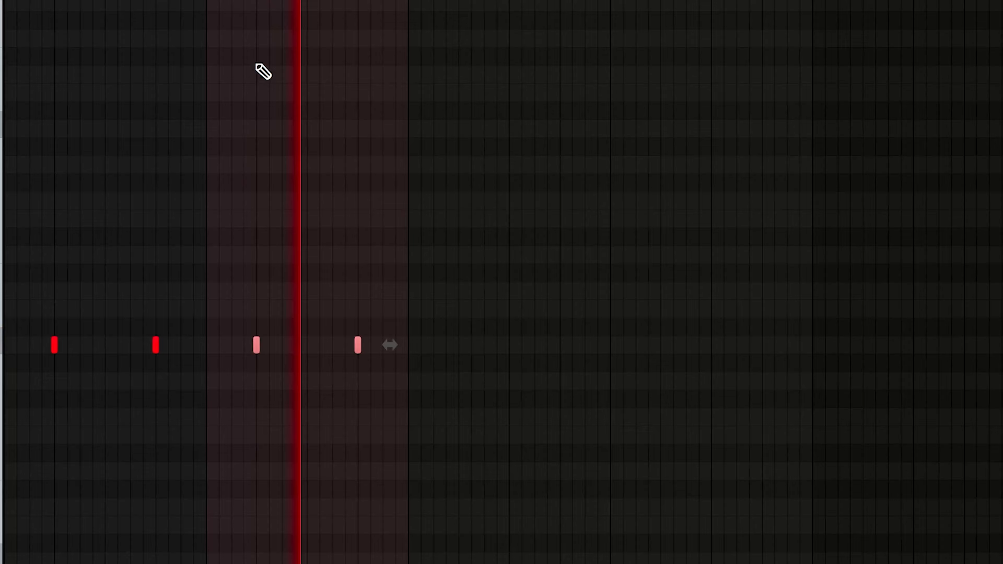
click(476, 345)
click(577, 345)
drag(375, 1, 79, 1)
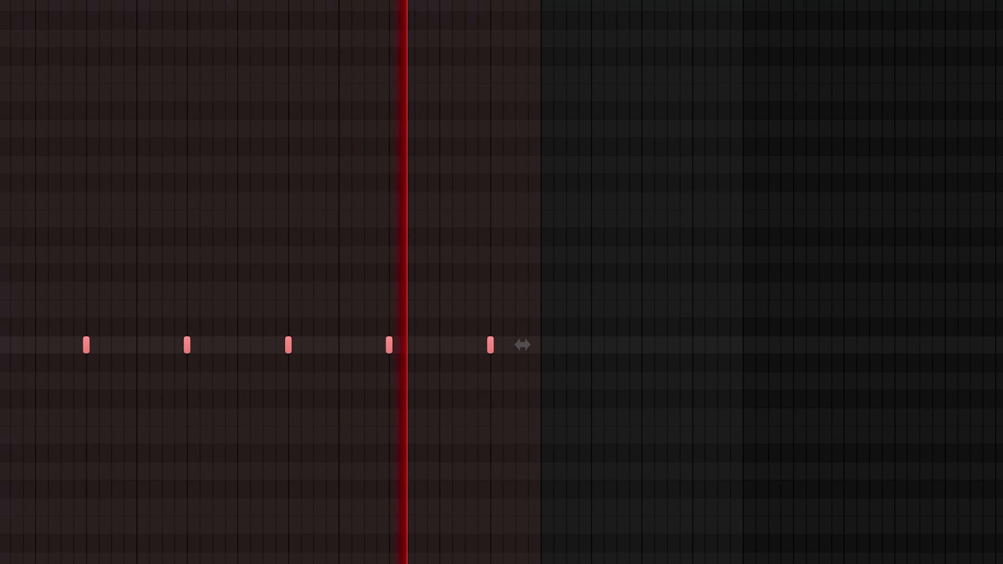
right_click(322, 196)
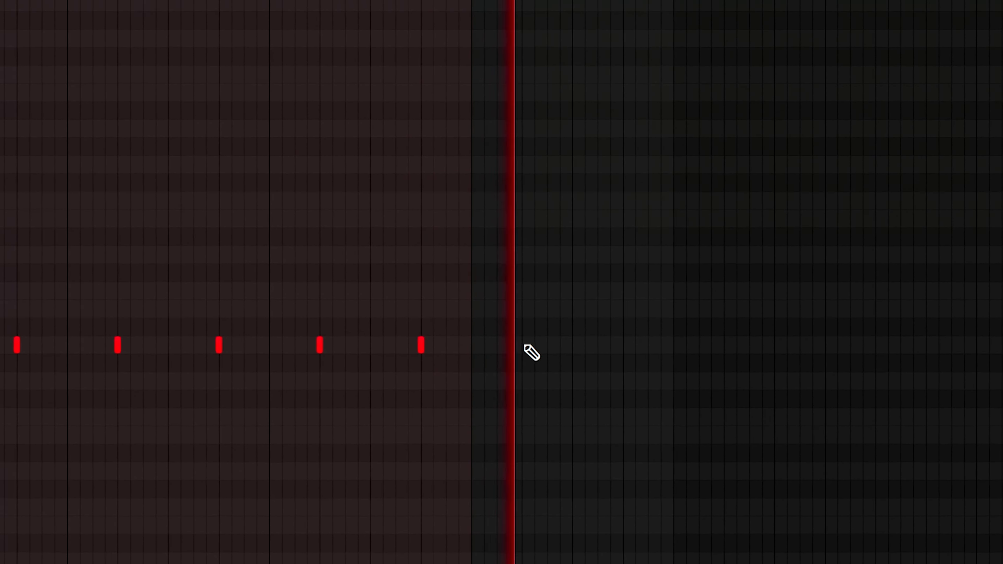
click(541, 346)
click(642, 345)
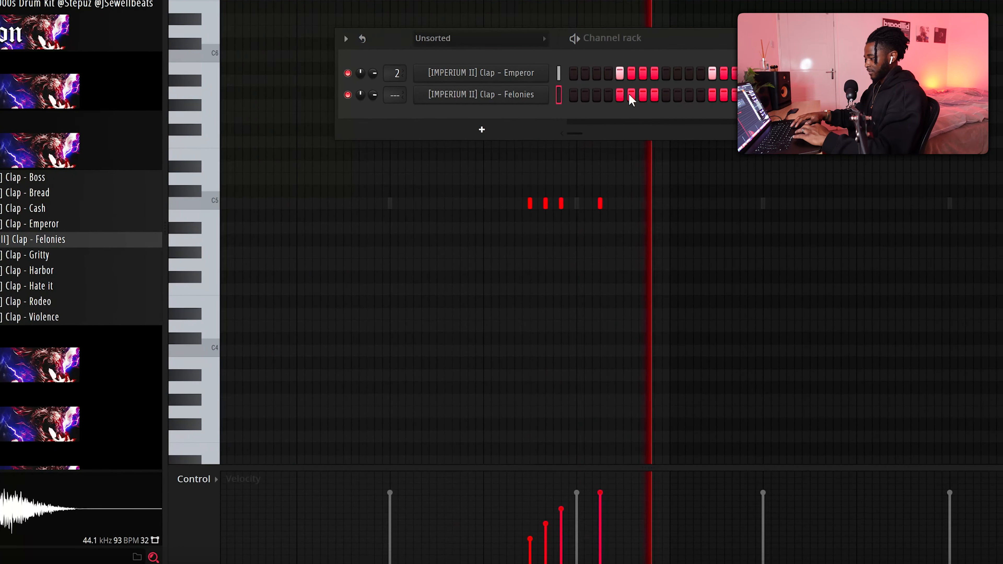
- Build a run of four quick C5 notes before the bar 4 beat 4 clap on Clap - Felonies, with rising velocities
key(F6)
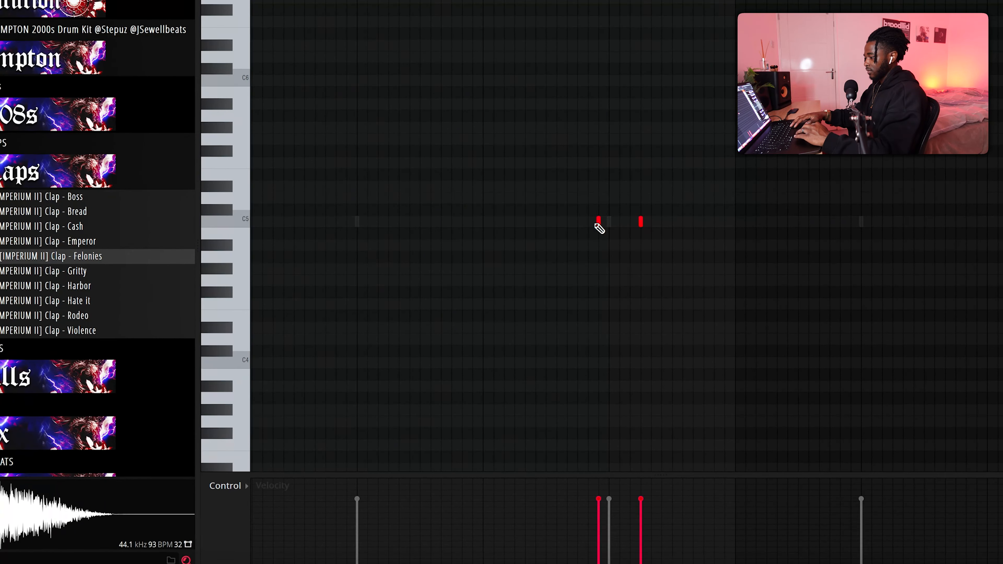
click(586, 221)
click(575, 221)
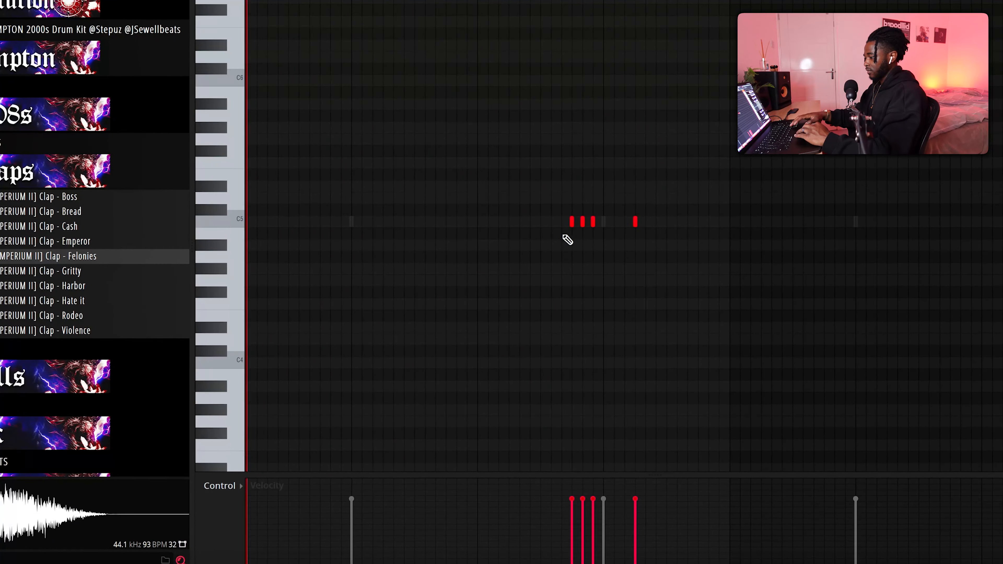
click(560, 222)
drag(557, 563, 616, 480)
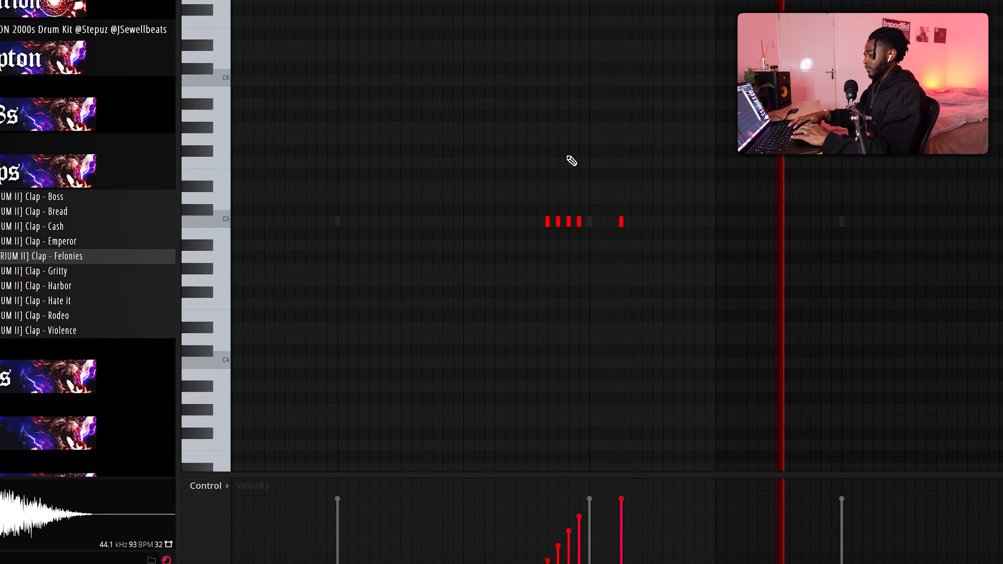
- Extend the front of the Clap - Felonies run with two more C5 notes and ramp their velocities upward
scroll(633, 261, down, 3)
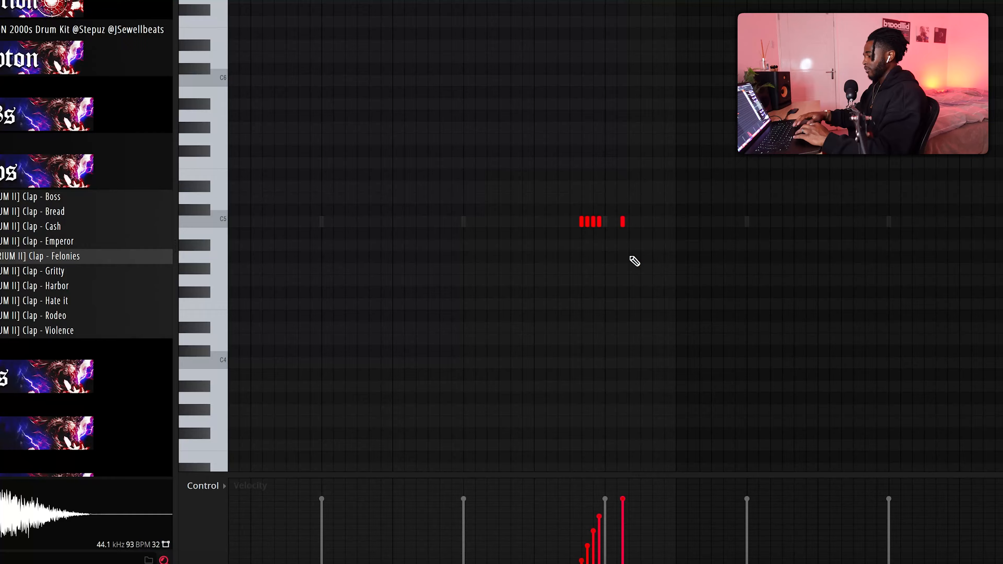
scroll(580, 222, up, 2)
click(573, 221)
click(565, 222)
drag(535, 563, 568, 494)
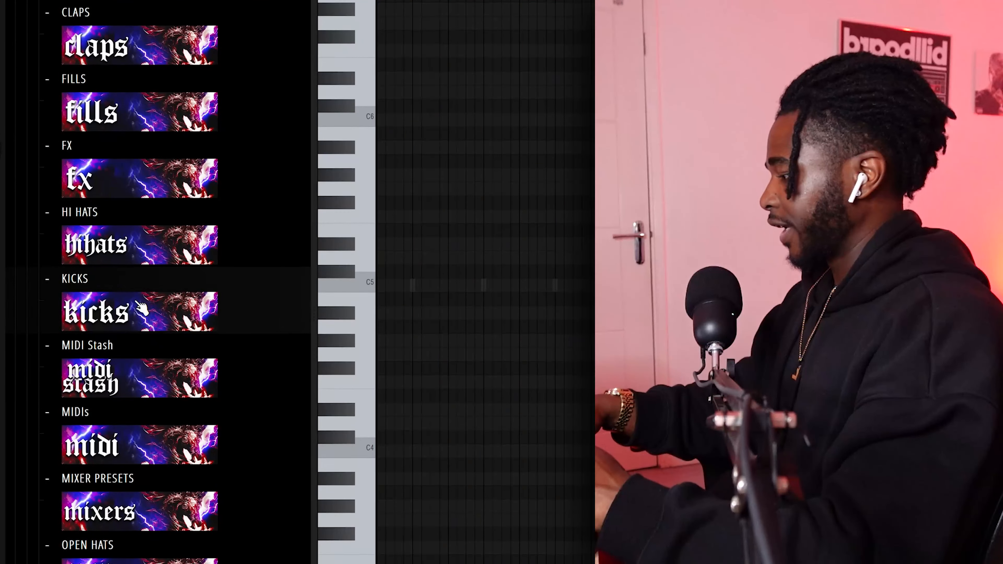
- Add the Kick - Who That sample from the COMPTON kit and draw its C5 kick pattern between the claps
click(134, 309)
click(189, 495)
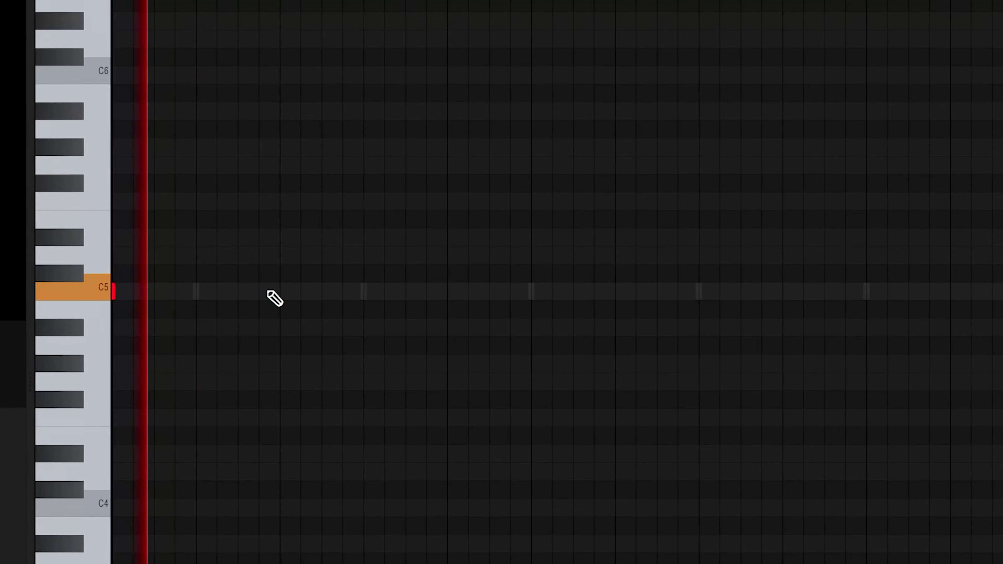
click(304, 292)
click(433, 291)
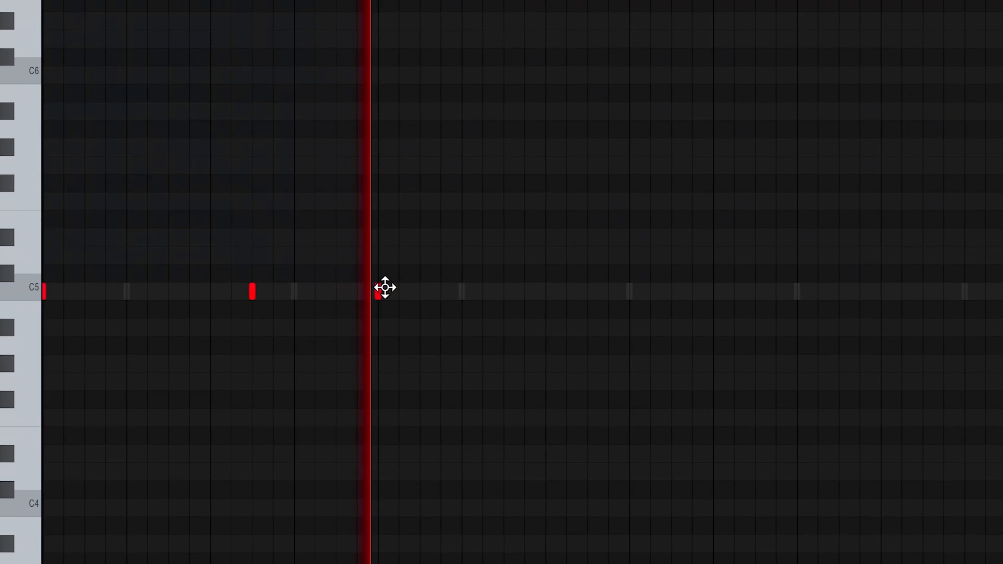
click(495, 291)
click(695, 291)
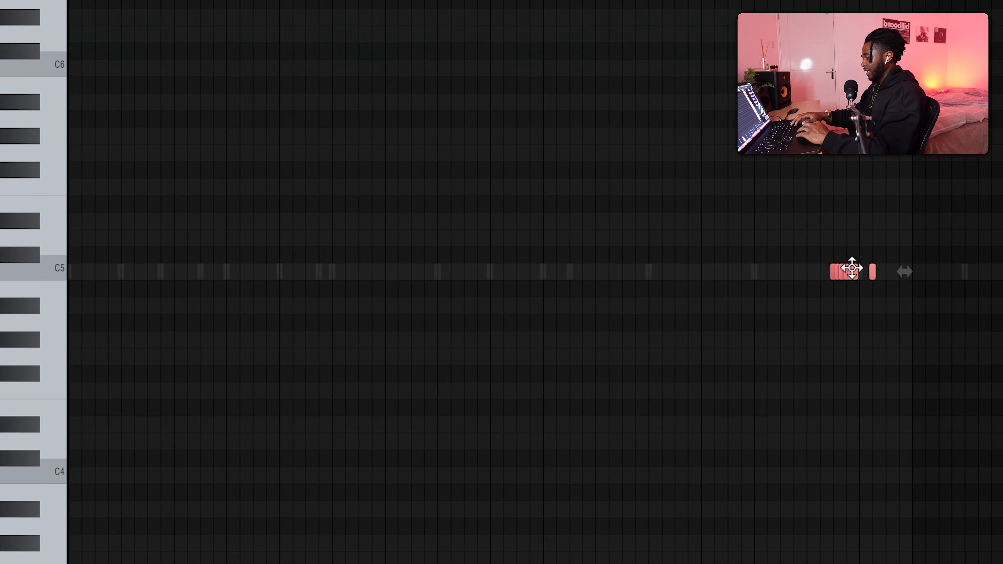
- Move the selected clap roll to bar 2's fourth beat and add a C5 kick one step before that bar's second beat
drag(398, 264, 420, 266)
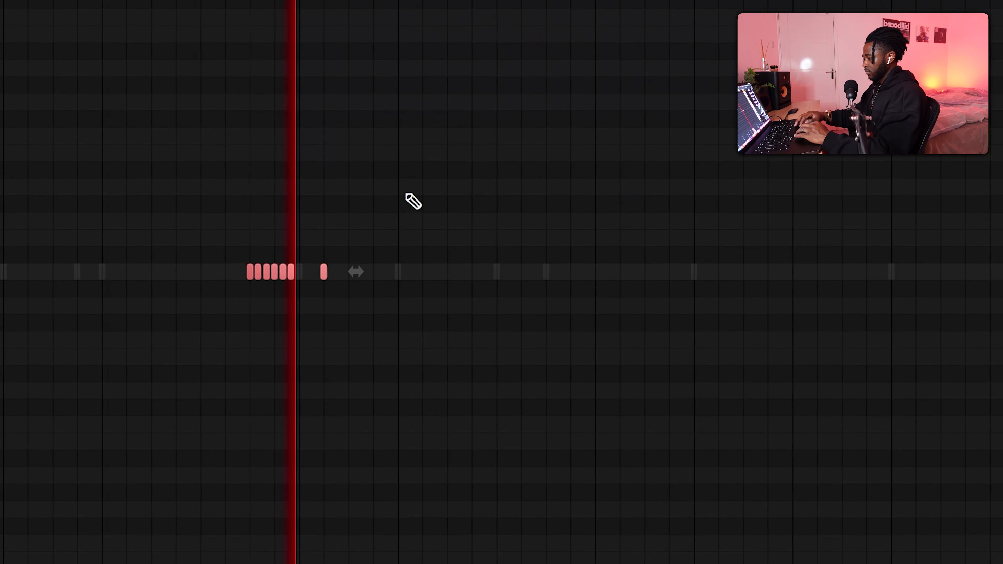
scroll(405, 201, down, 3)
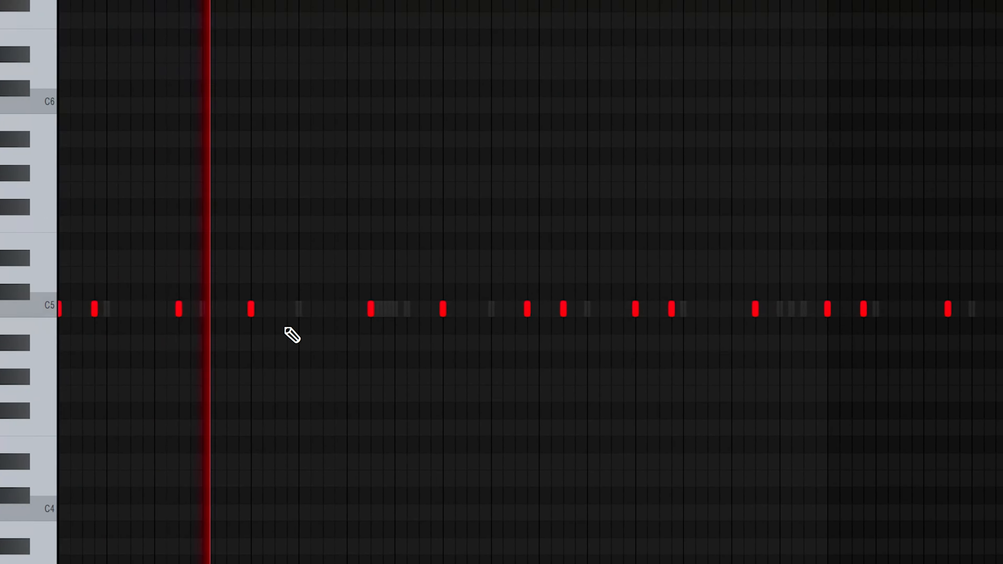
click(286, 309)
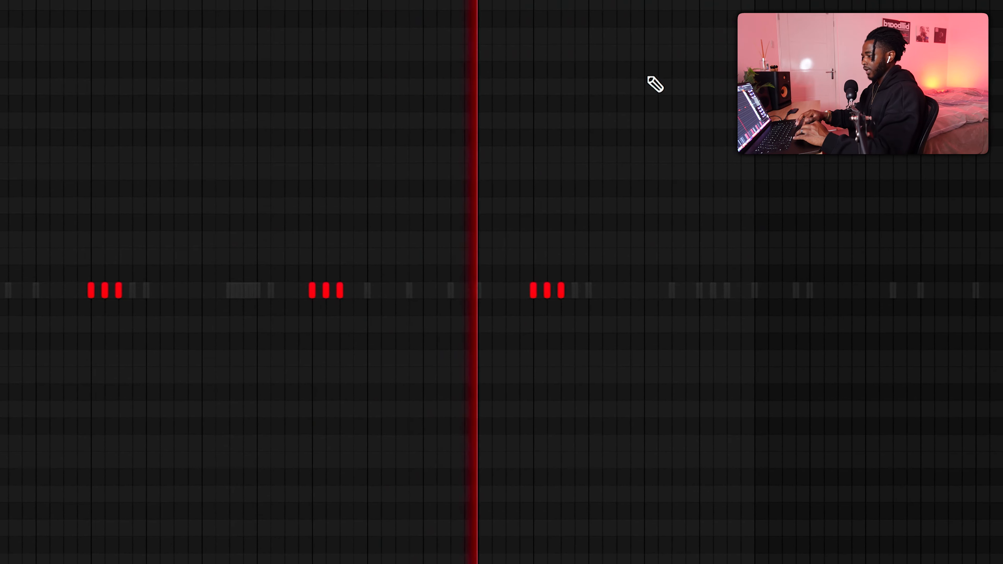
- Duplicate the off-beat C5 percussion notes repeatedly so the pattern continues through the following bars
scroll(648, 76, down, 2)
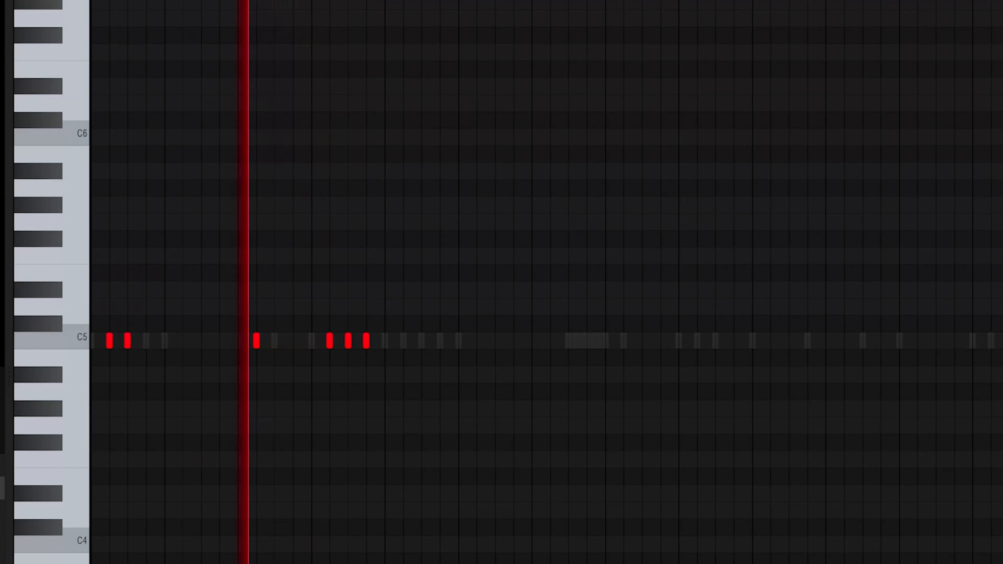
key(ctrl+b)
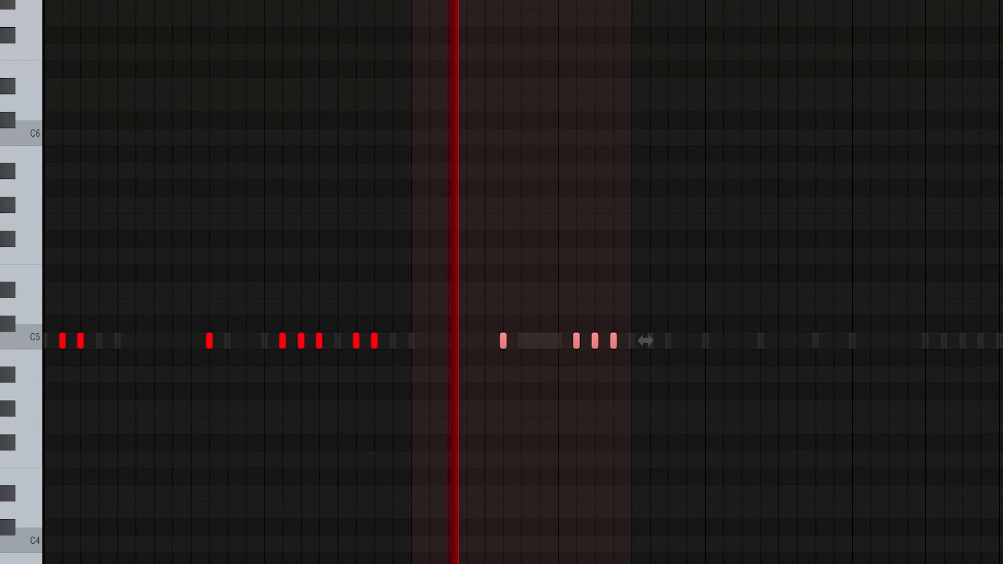
key(ctrl+b)
scroll(694, 107, down, 2)
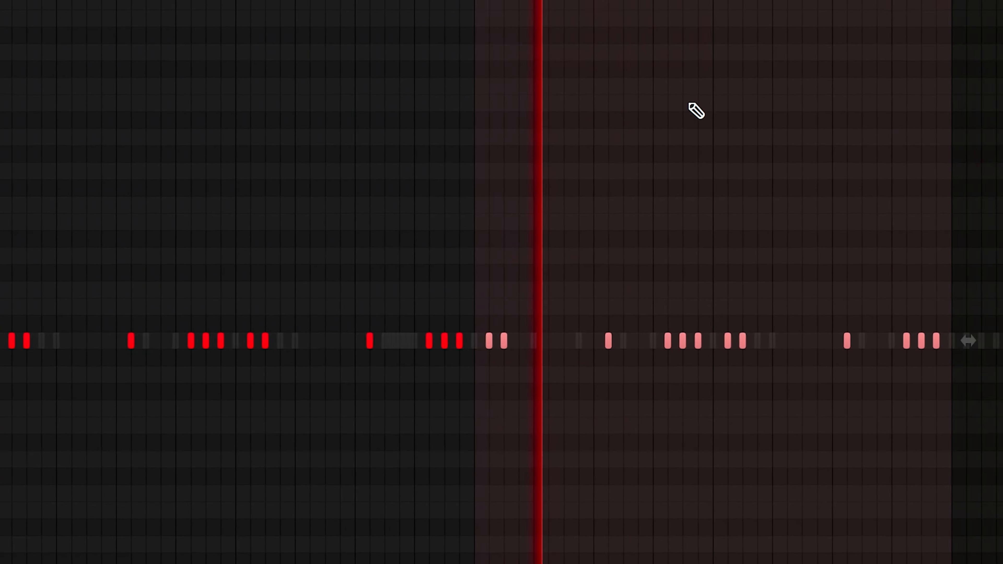
key(ctrl+a)
key(ctrl+b)
scroll(542, 97, right, 5)
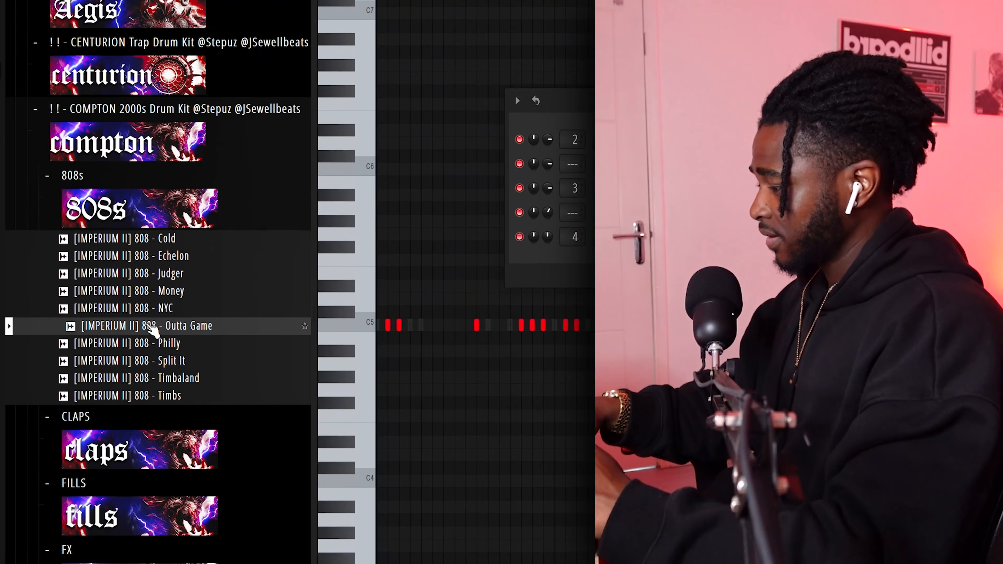
- Choose the 808 - Money sample and apply the IMPERIUM II 808 Channel Preset to its mixer insert, checking it in playback
click(176, 292)
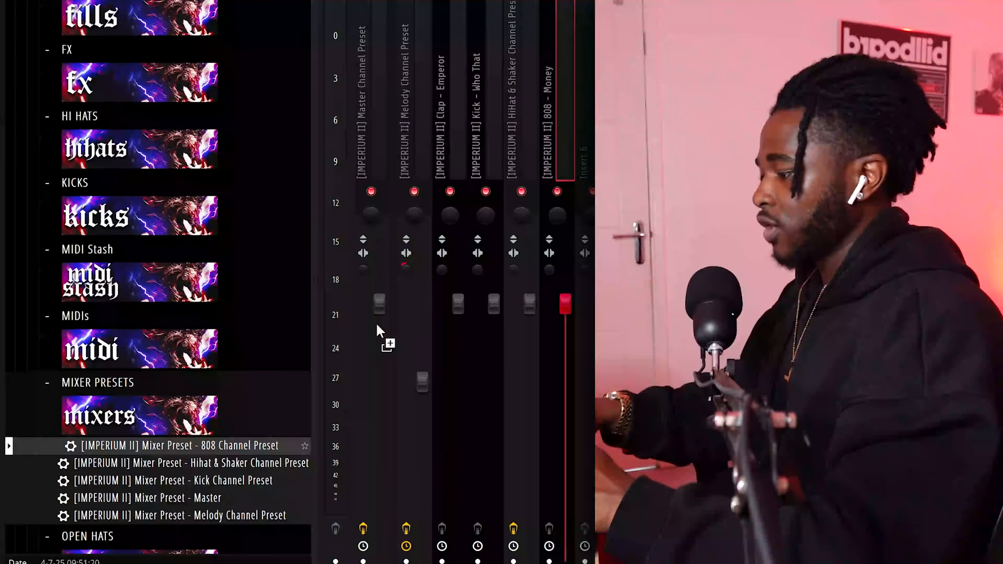
drag(376, 322, 567, 68)
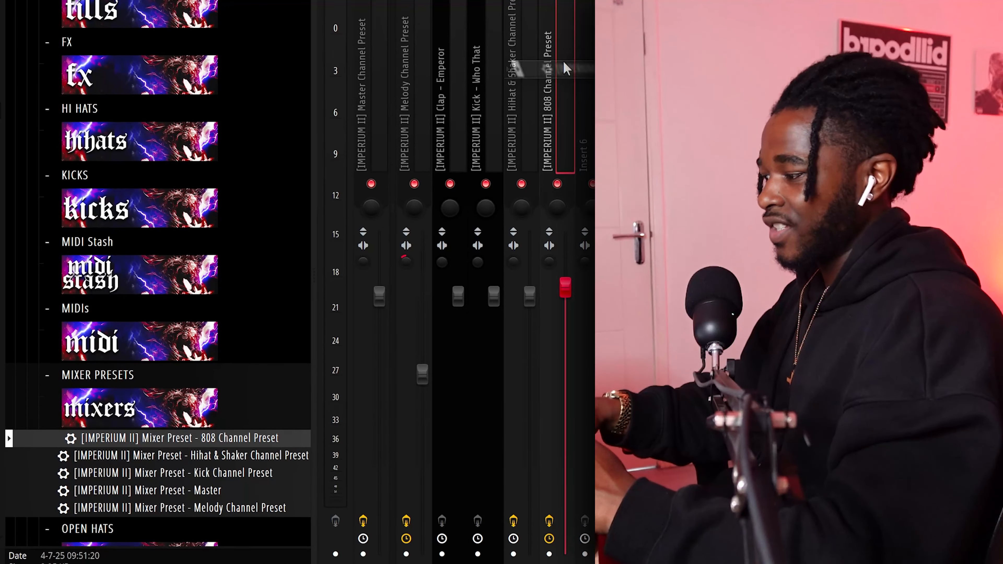
key(space)
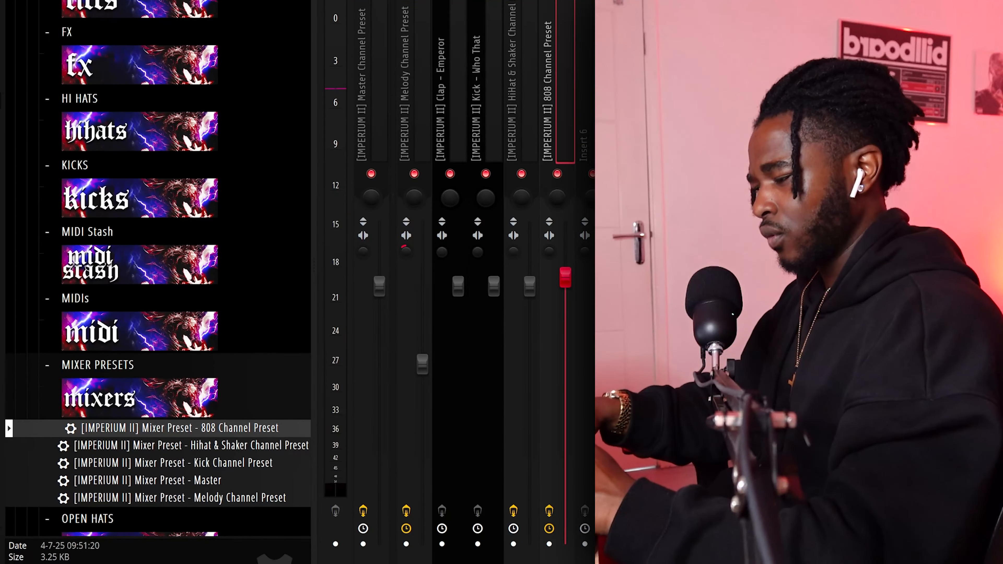
right_click(558, 174)
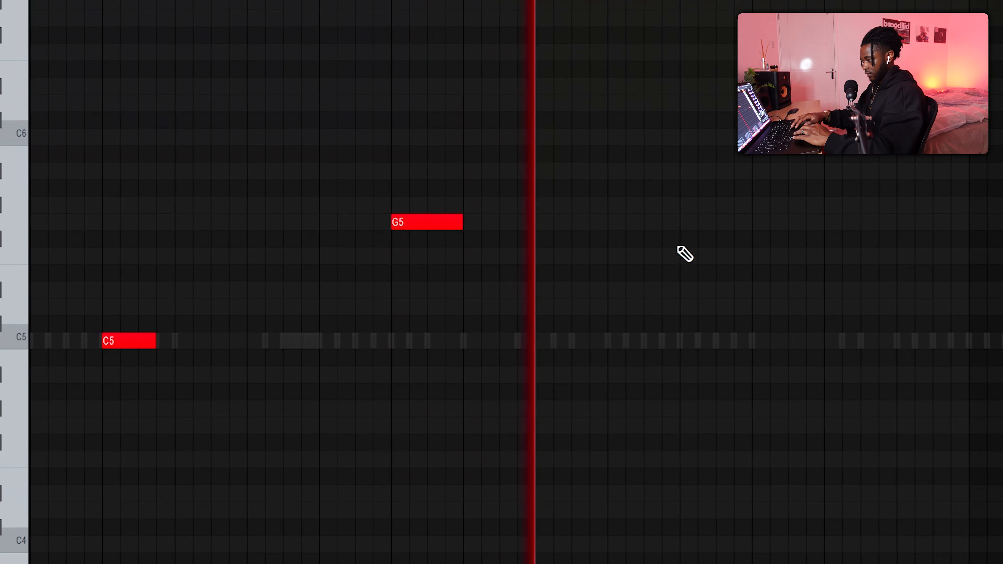
- Draw a one-beat G5 808 note at the start of bar 4 and a half-beat D#5 note on that bar's third beat
click(683, 222)
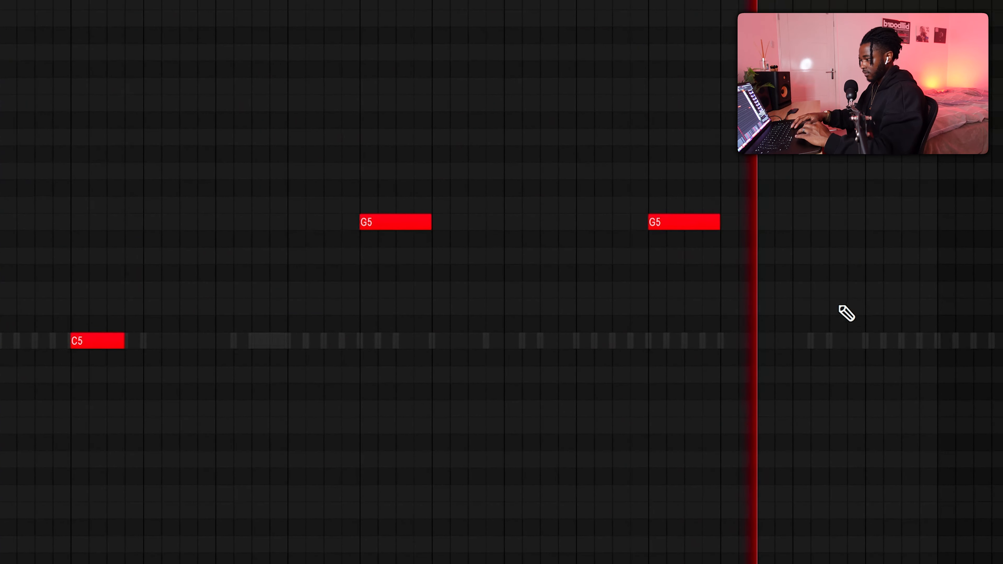
click(796, 307)
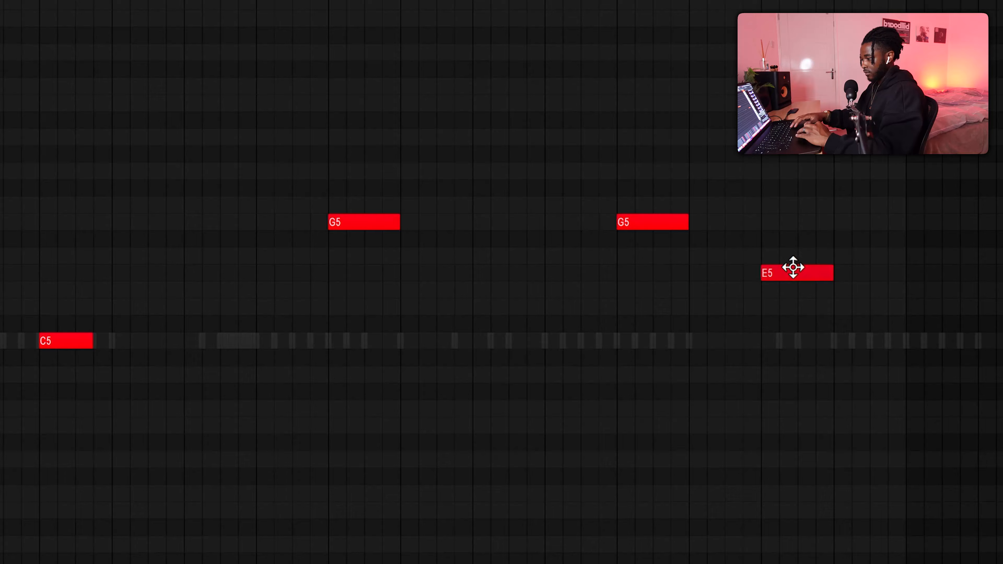
drag(808, 290, 761, 290)
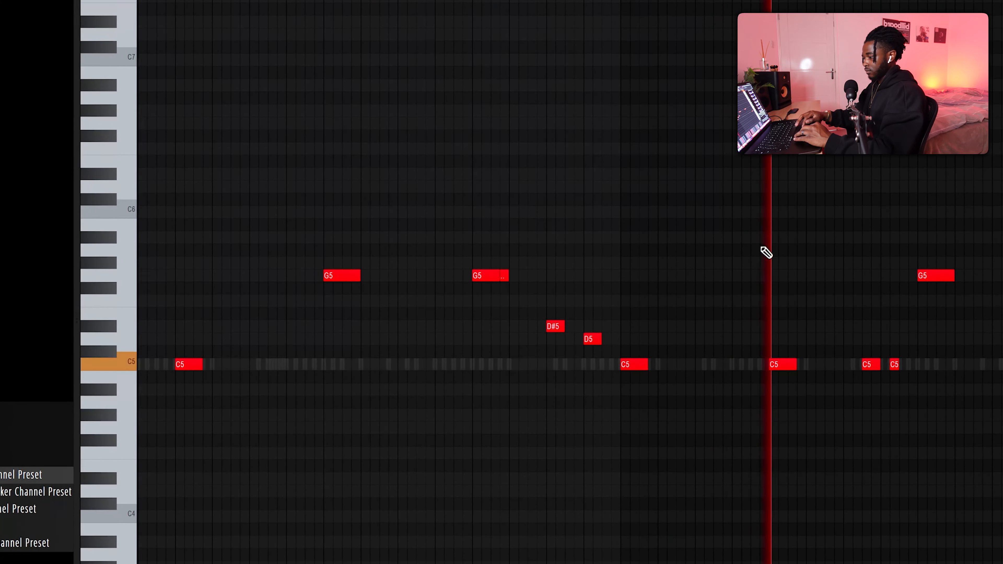
scroll(758, 248, right, 4)
scroll(758, 249, down, 1)
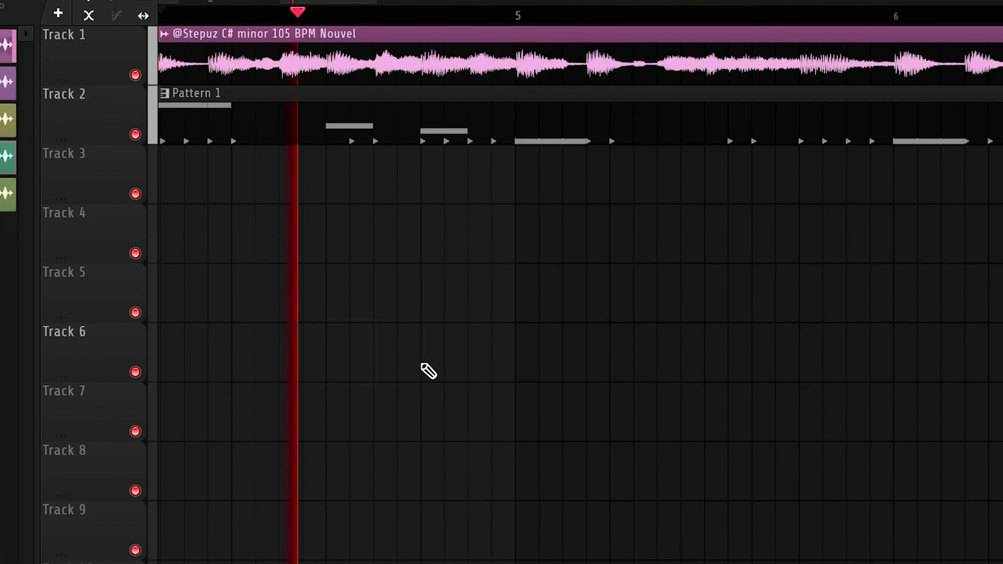
- Place the Scratch - Block sample in the last half beat before bar 5 and clear the channel rack off the Perc - Graffiti piano roll
click(476, 355)
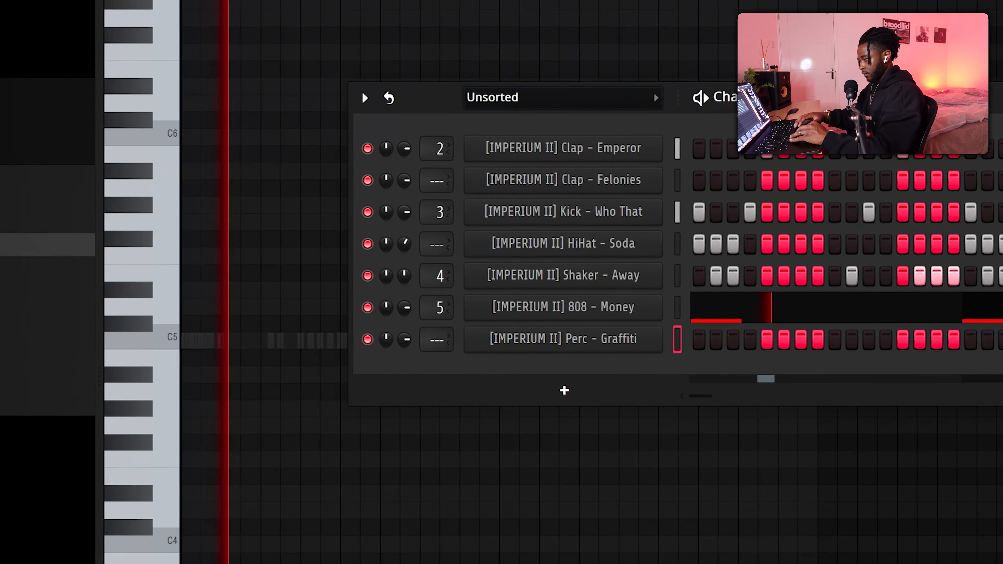
key(F6)
scroll(356, 384, up, 3)
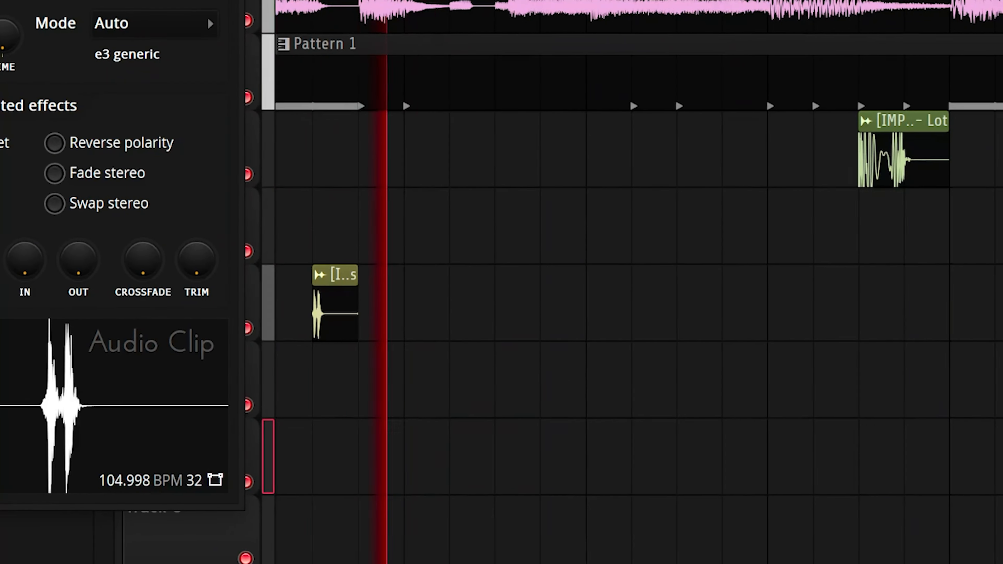
- Shift the FX Triangle - Late clip on Track 6 one step earlier and slice off its tail at the start of bar 5
scroll(549, 422, down, 3)
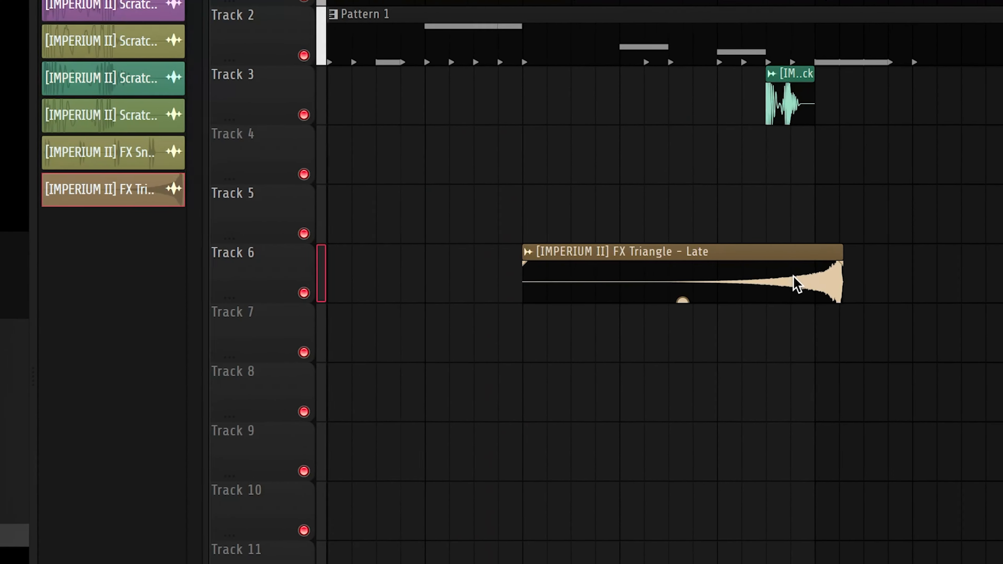
scroll(796, 283, up, 5)
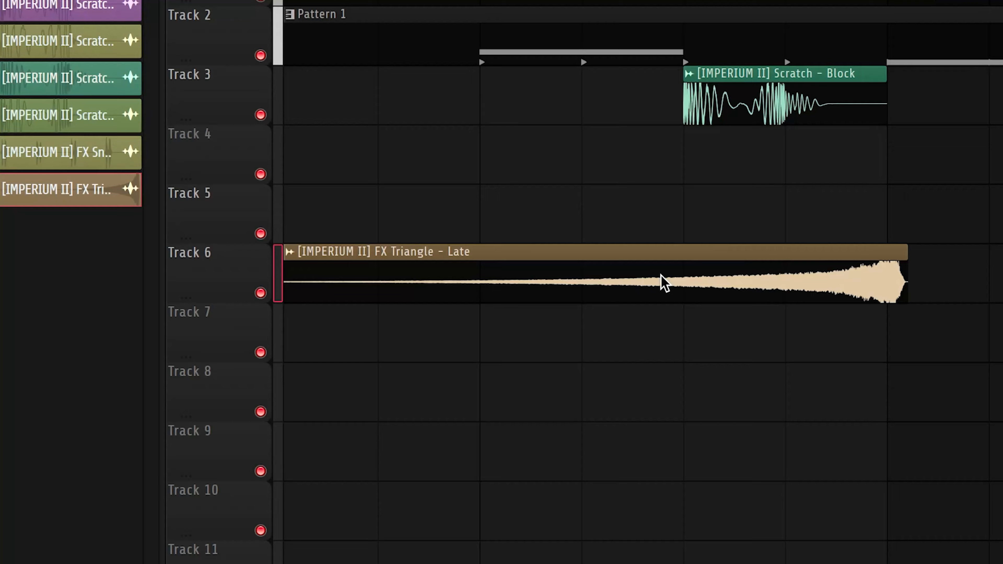
double_click(662, 276)
key(space)
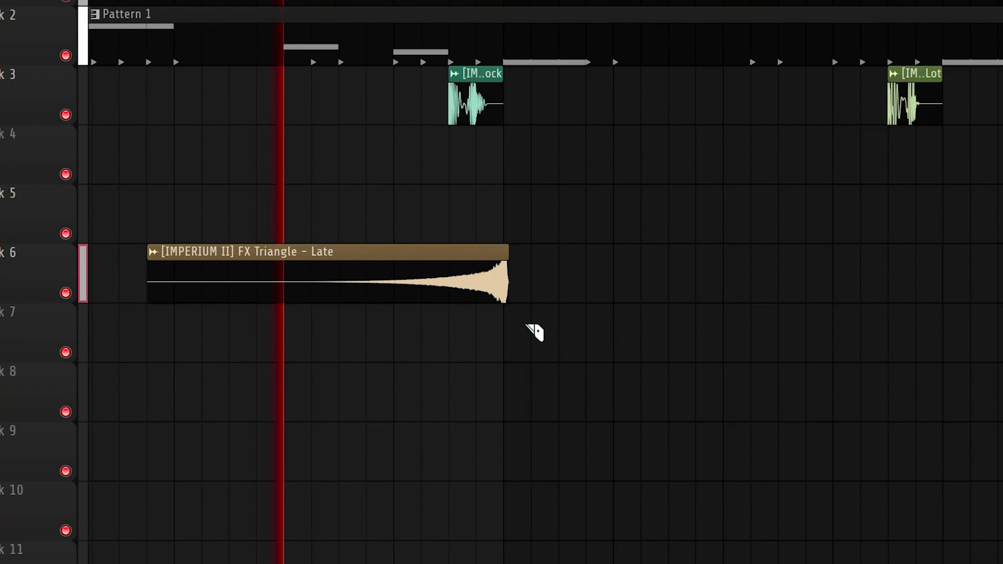
drag(531, 331, 529, 174)
scroll(661, 386, down, 1)
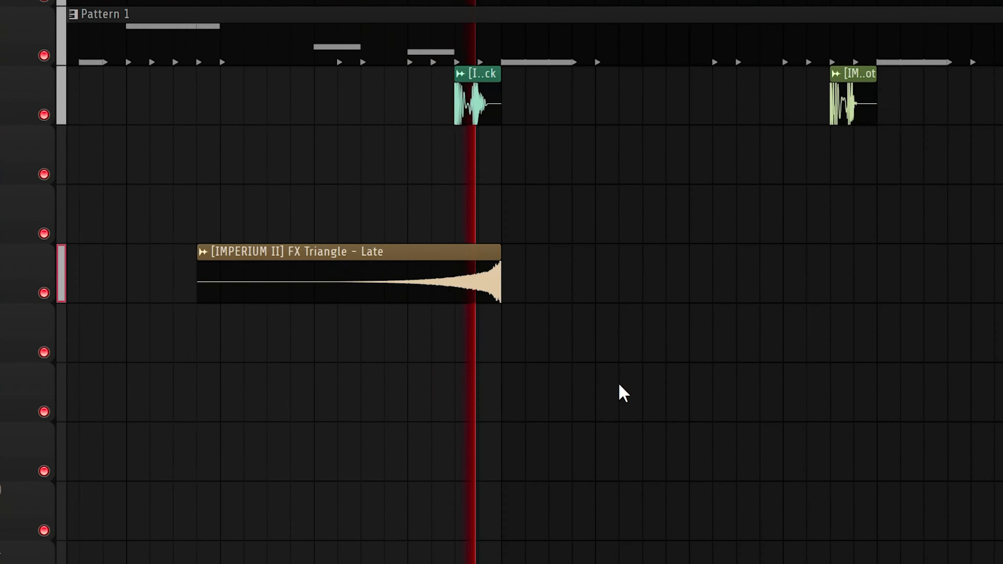
scroll(619, 385, down, 5)
scroll(619, 386, right, 3)
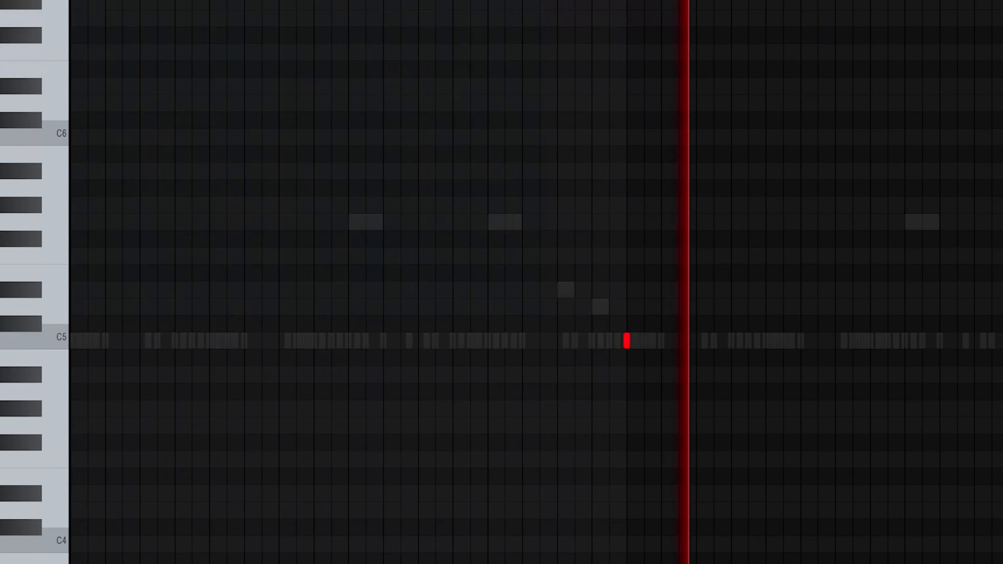
scroll(592, 358, up, 2)
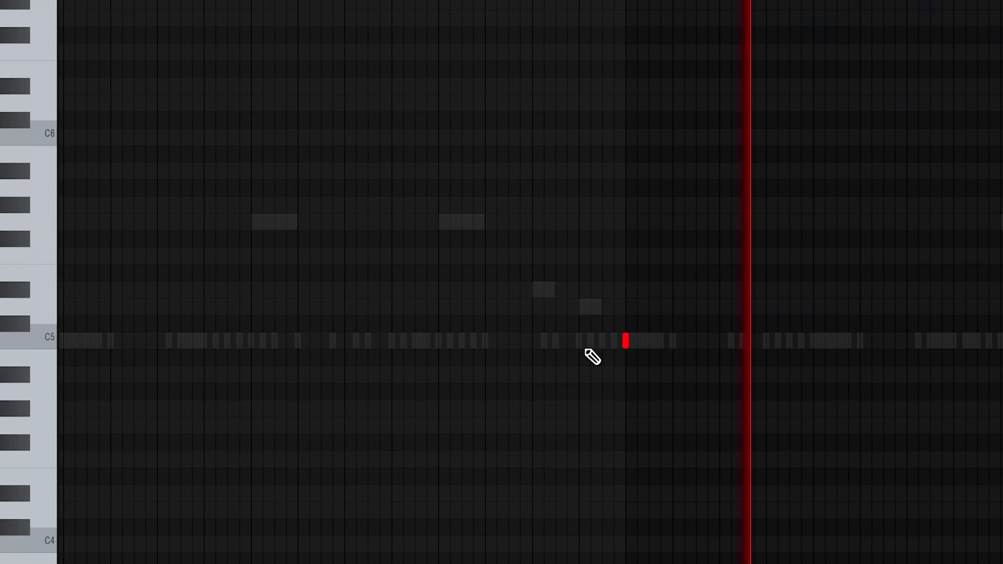
scroll(587, 350, down, 1)
scroll(776, 221, down, 1)
scroll(790, 159, up, 1)
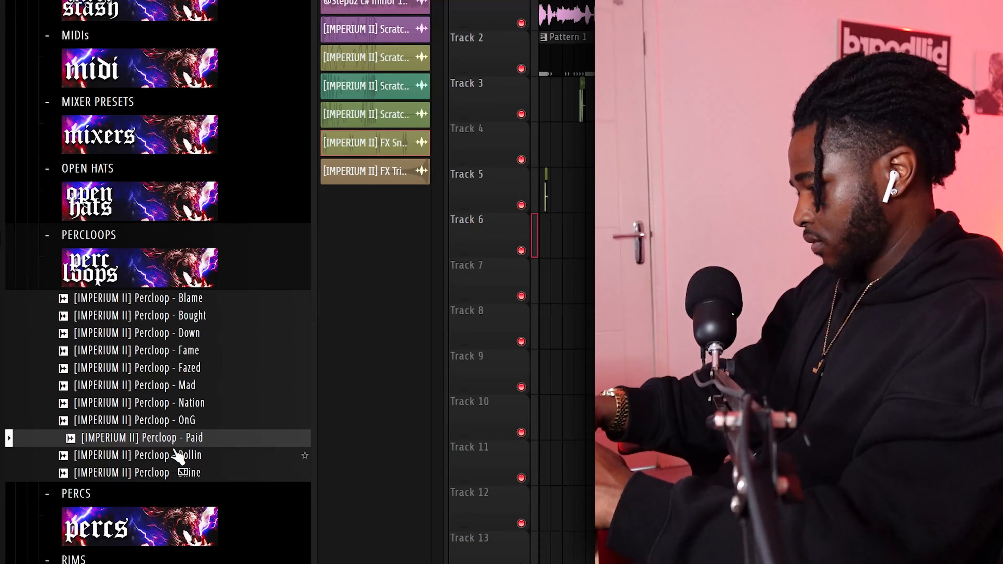
- Audition percussion loops such as Rollin, Shine and Blame, and place Percloop - Down on Track 8 at the start of Pattern 1
click(178, 457)
click(185, 473)
click(186, 333)
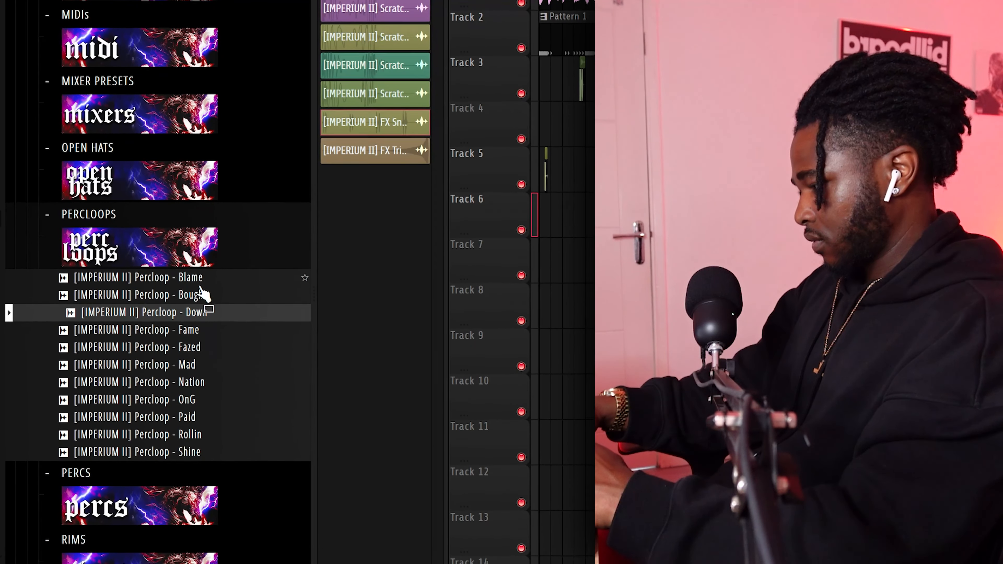
click(197, 282)
click(188, 312)
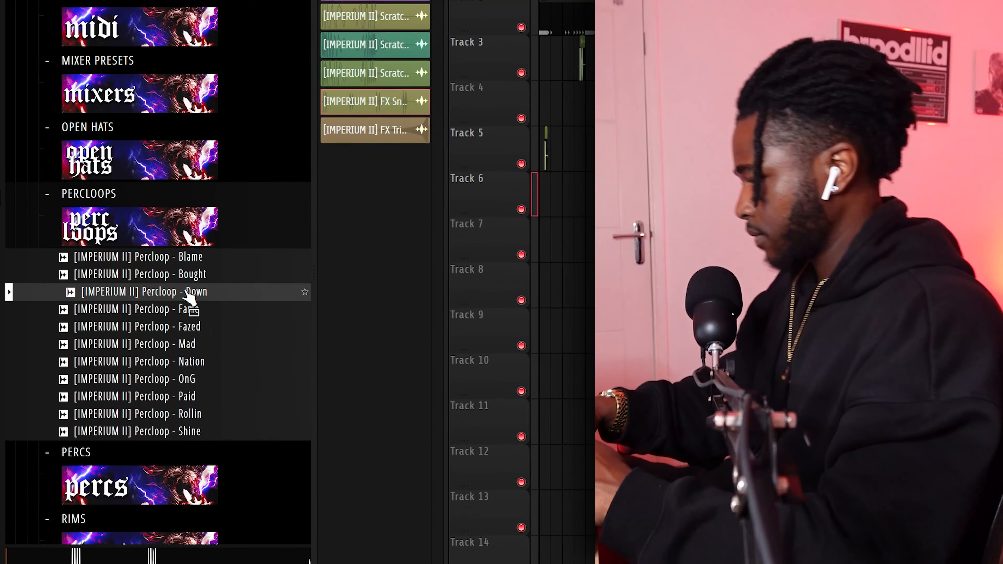
drag(184, 289, 508, 297)
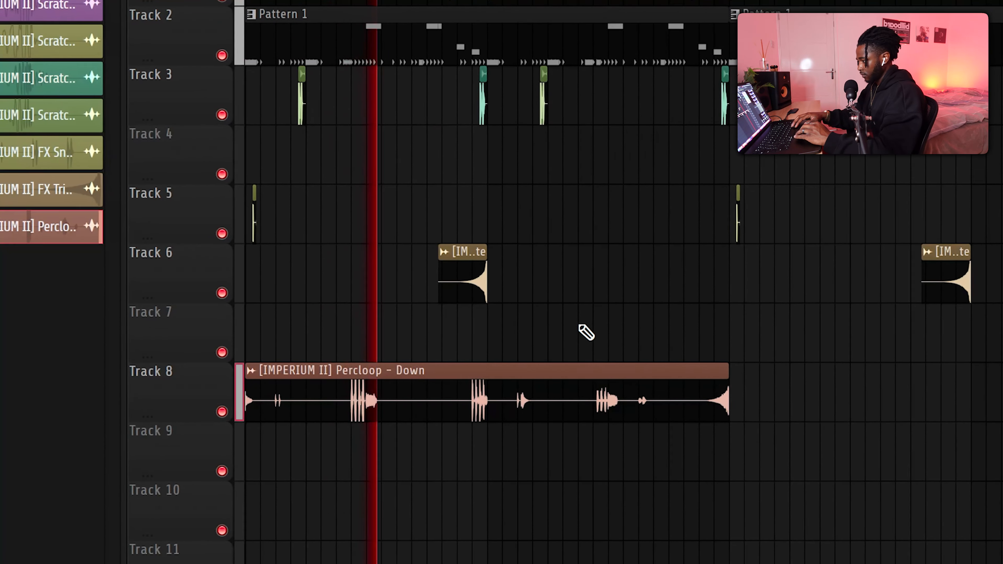
- Adjust the volume of the Percloop - Down audio clip in its channel settings and close them
scroll(419, 417, up, 2)
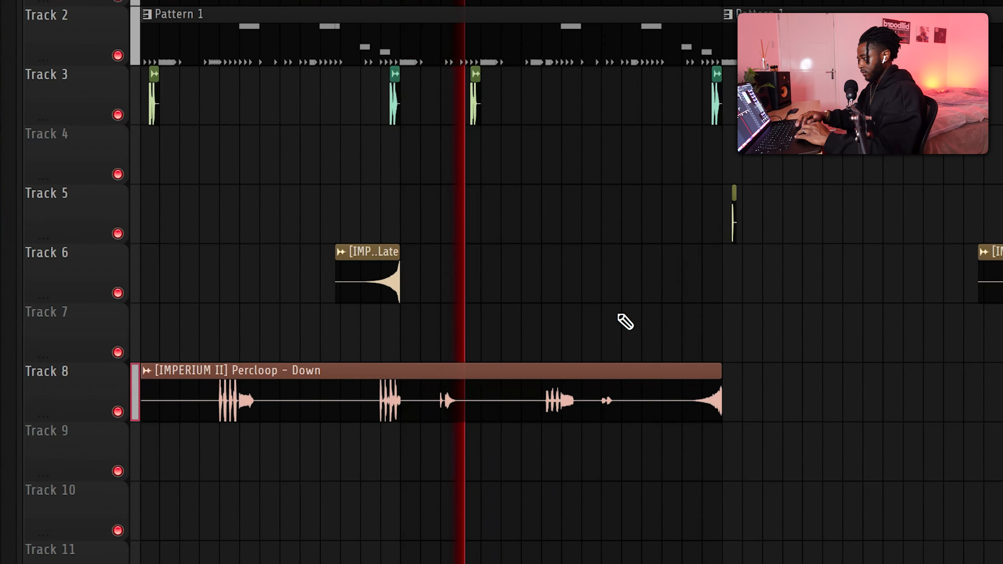
double_click(530, 392)
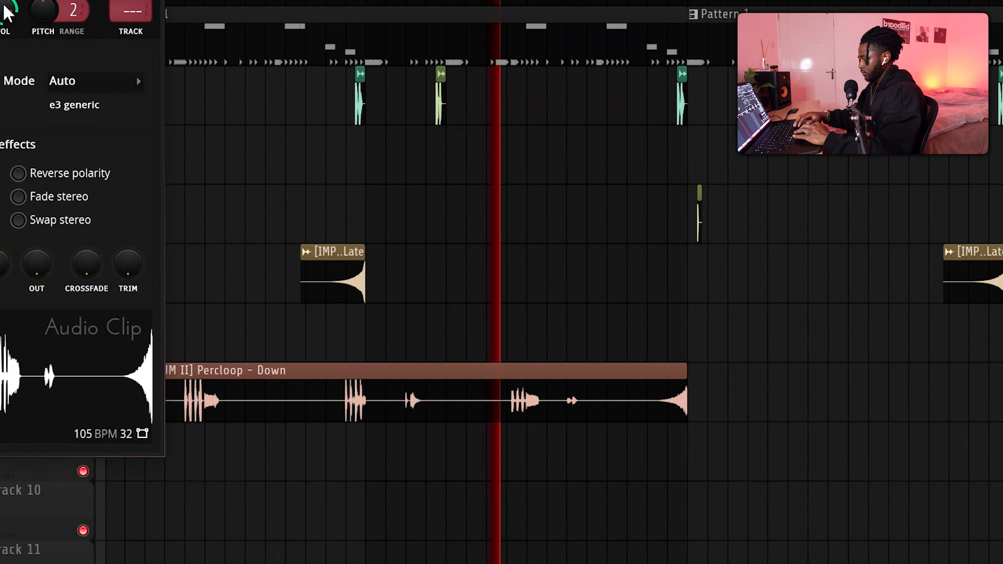
key(Escape)
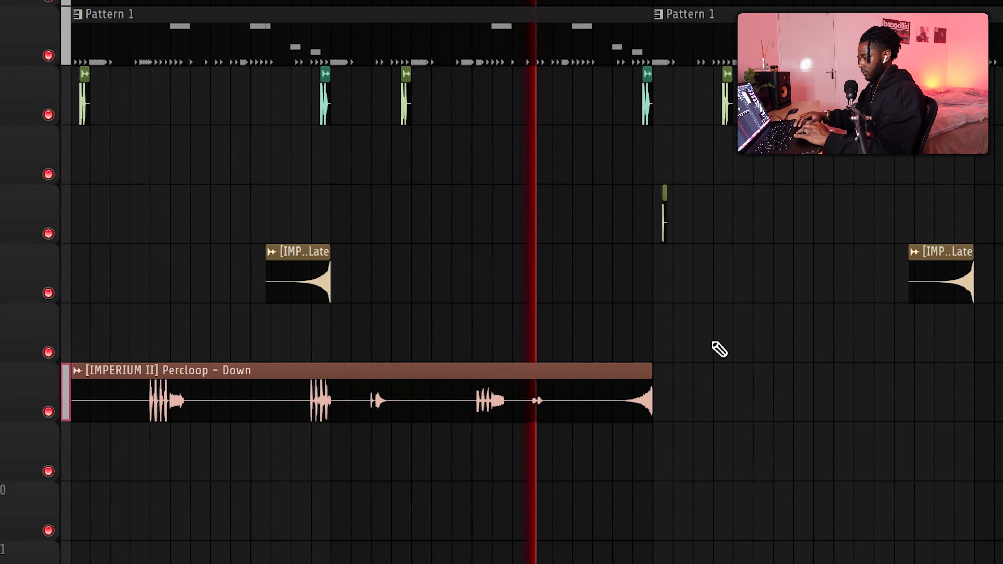
scroll(593, 372, down, 2)
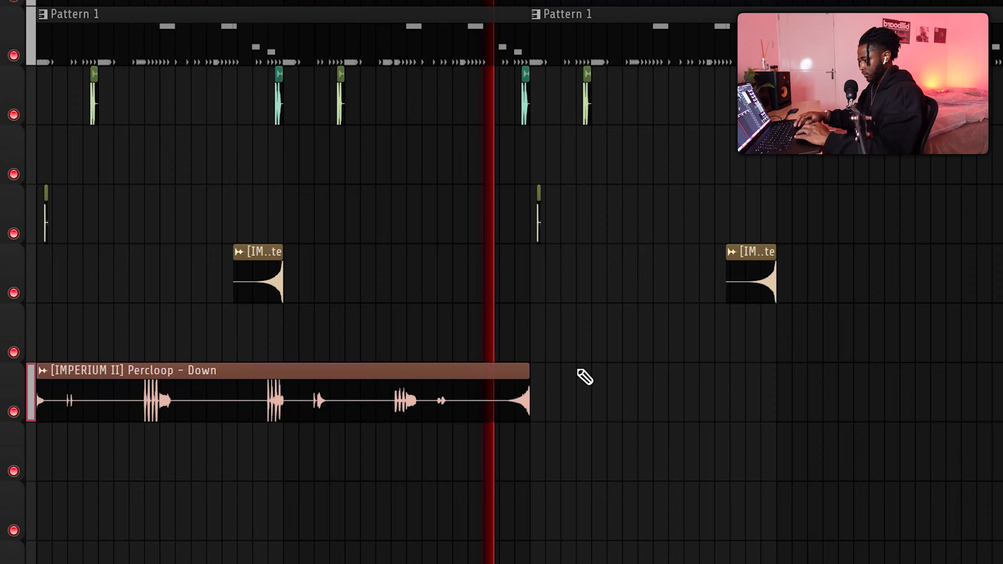